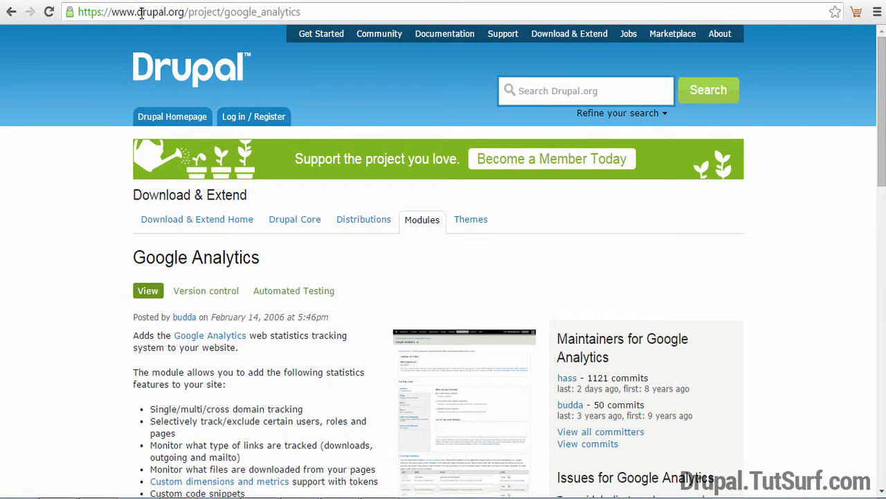
# Step: Copy the download link of the 8.x-2.x-dev zip release from the Google Analytics module page
pyautogui.moveTo(138, 12); pyautogui.dragTo(312, 52)
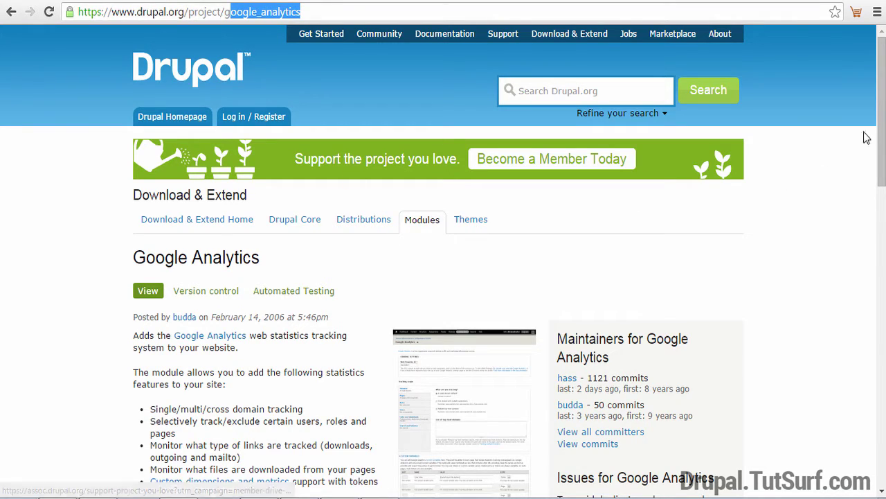
pyautogui.moveTo(882, 187); pyautogui.dragTo(882, 395)
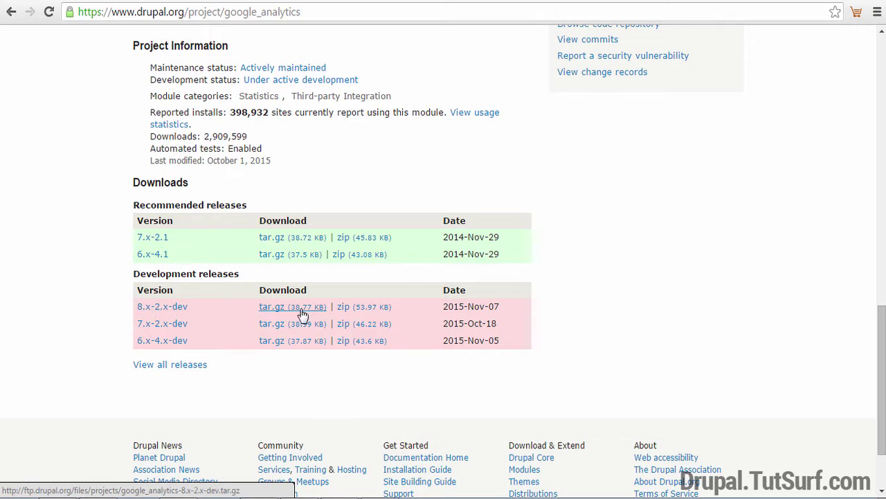
pyautogui.rightClick(359, 311)
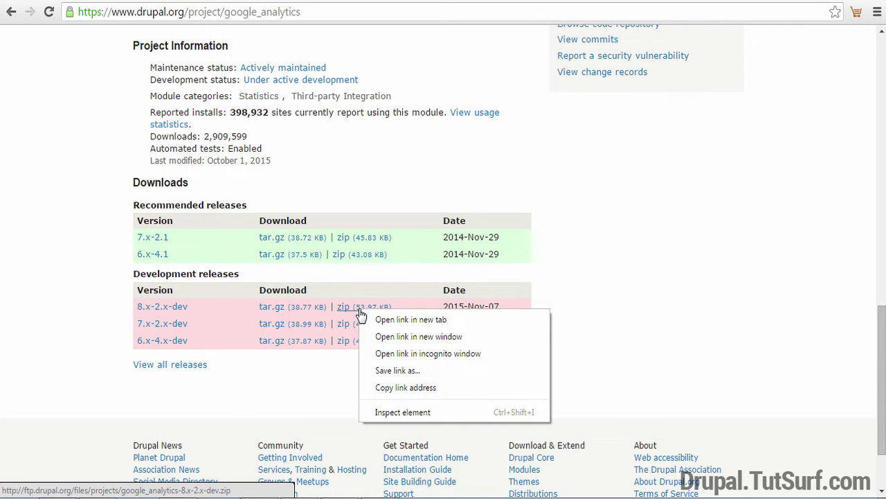
pyautogui.click(415, 390)
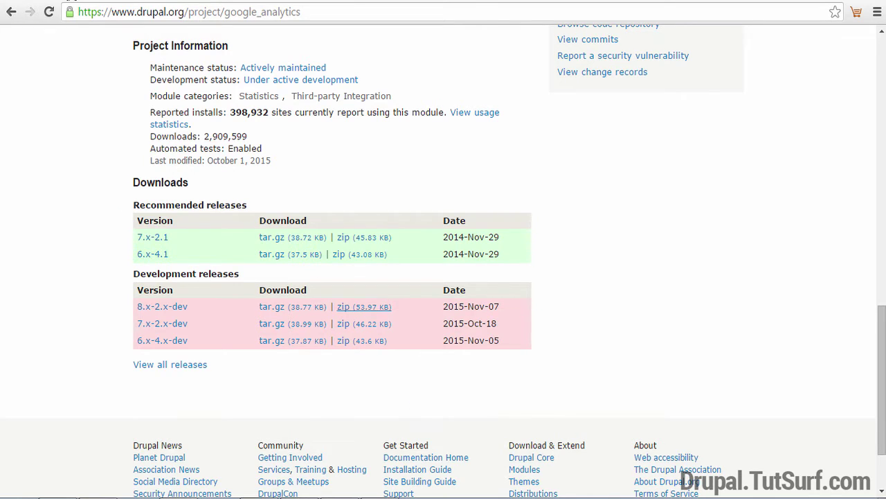
pyautogui.hotkey('alt', 'Left')
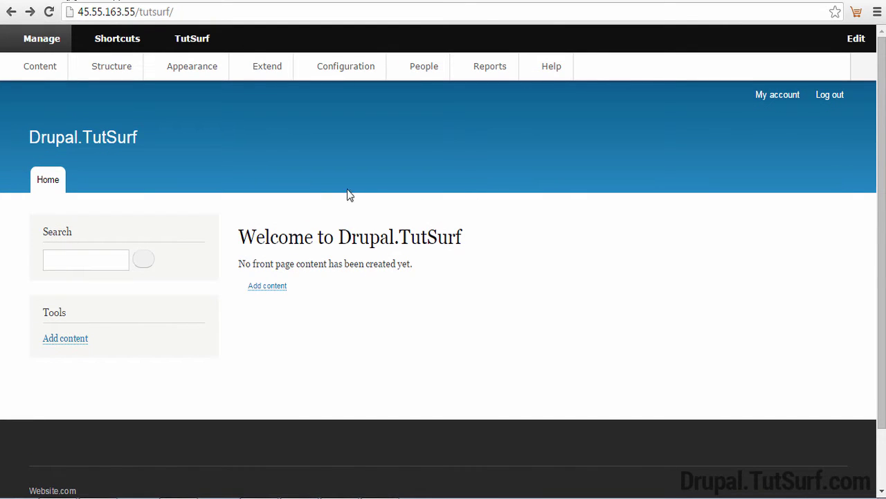
pyautogui.click(263, 71)
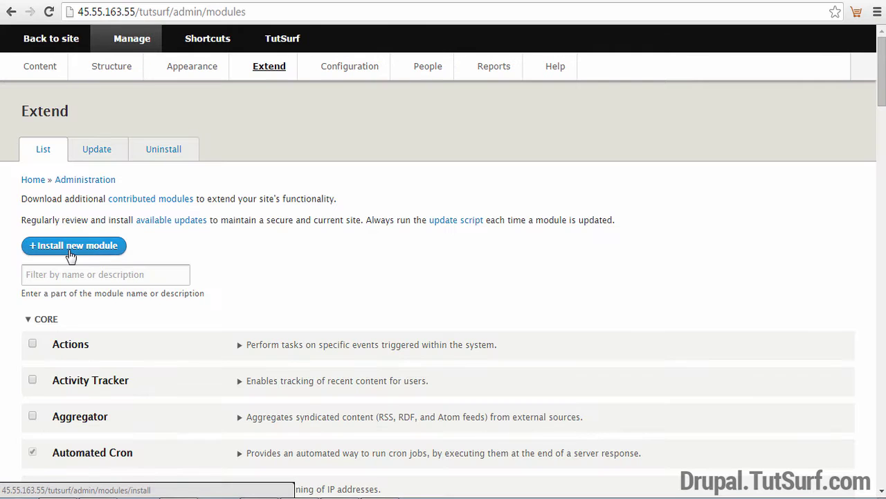
pyautogui.click(93, 248)
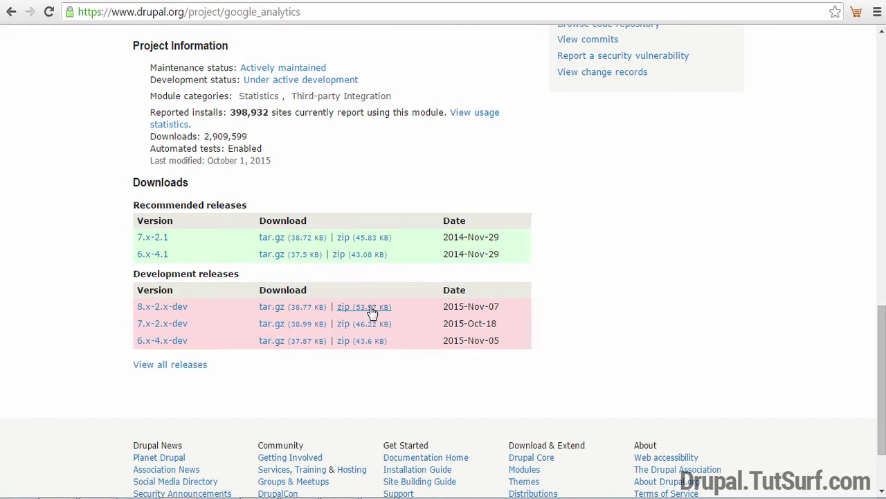
pyautogui.rightClick(368, 308)
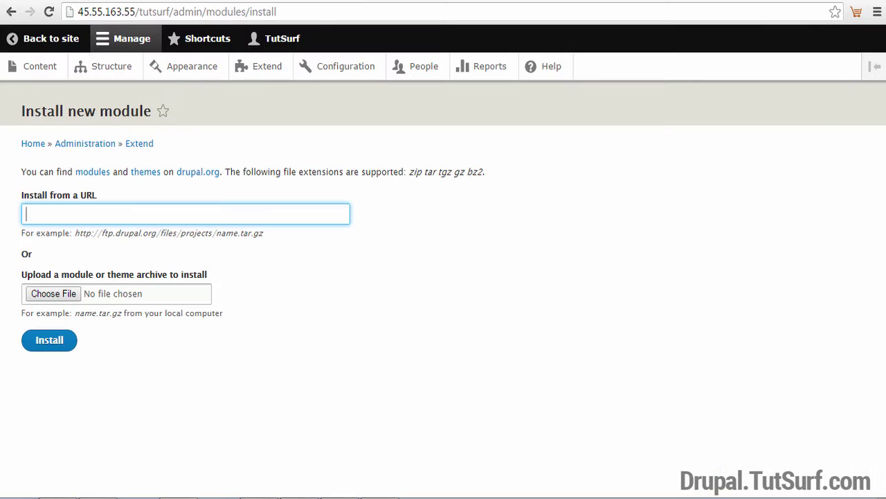
pyautogui.hotkey('ctrl', 'v')
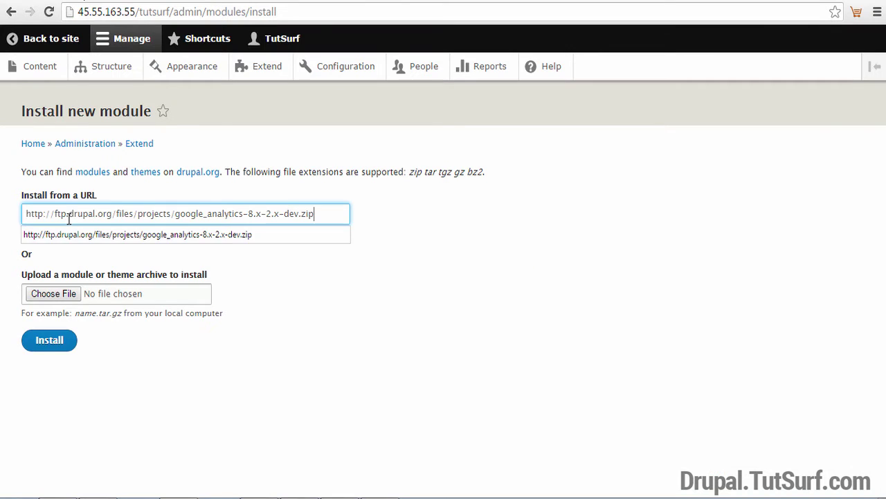
pyautogui.click(50, 345)
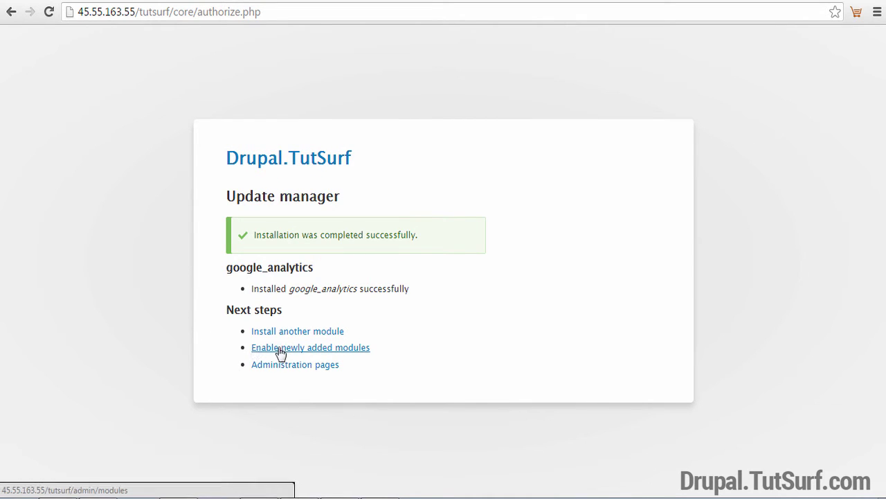
# Step: Enable the newly added Google Analytics module in the Statistics group and open the site's Configuration page
pyautogui.click(340, 348)
pyautogui.scroll(-14, 184, 331)
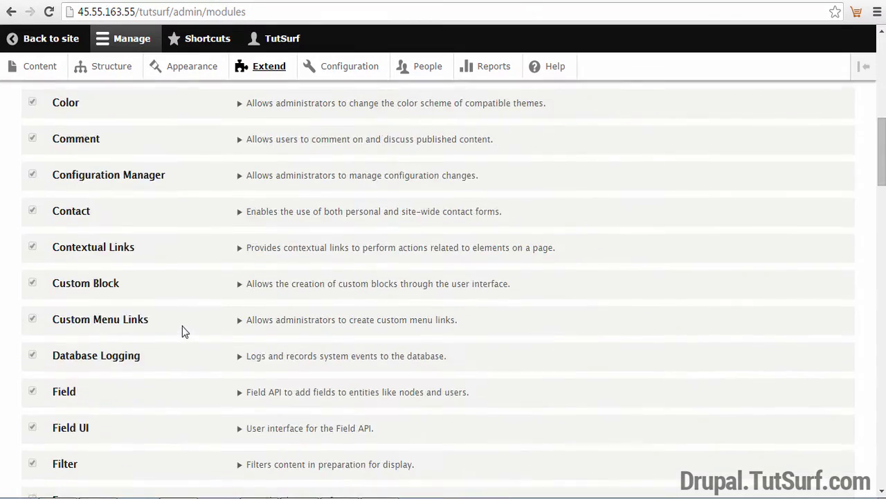
pyautogui.scroll(-14, 184, 331)
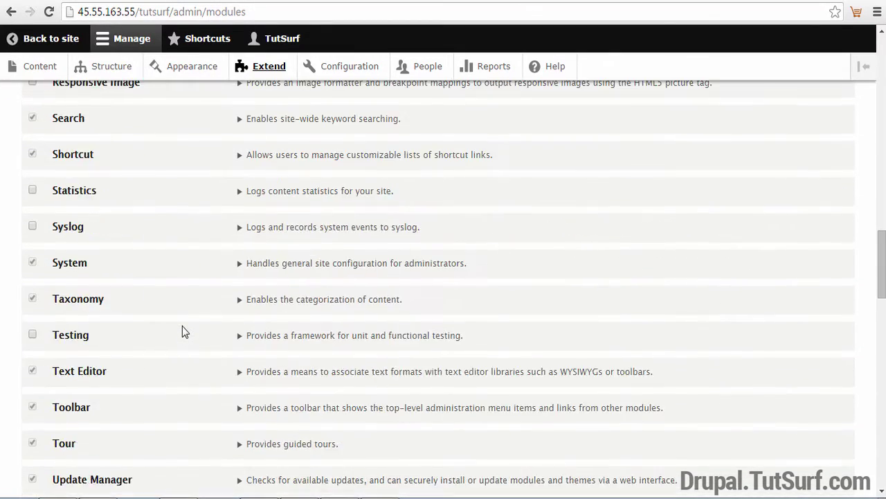
pyautogui.scroll(-12, 184, 331)
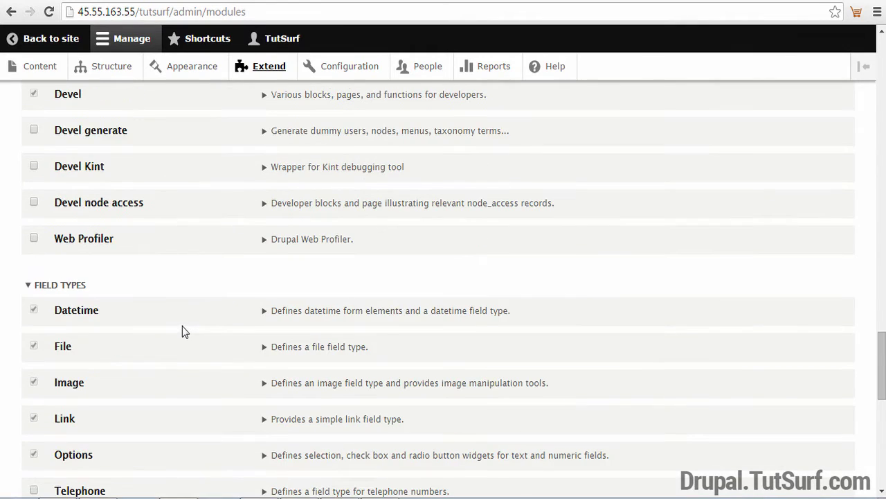
pyautogui.scroll(-3, 185, 331)
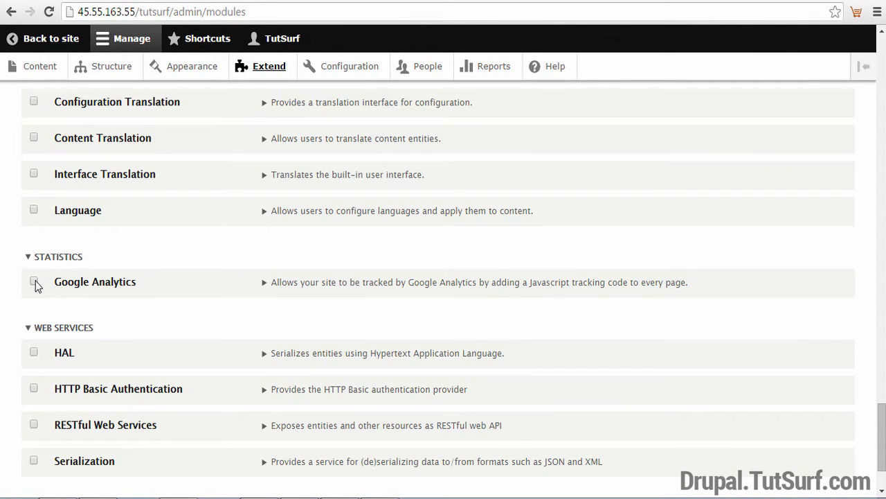
pyautogui.click(33, 283)
pyautogui.scroll(-3, 35, 287)
pyautogui.click(43, 422)
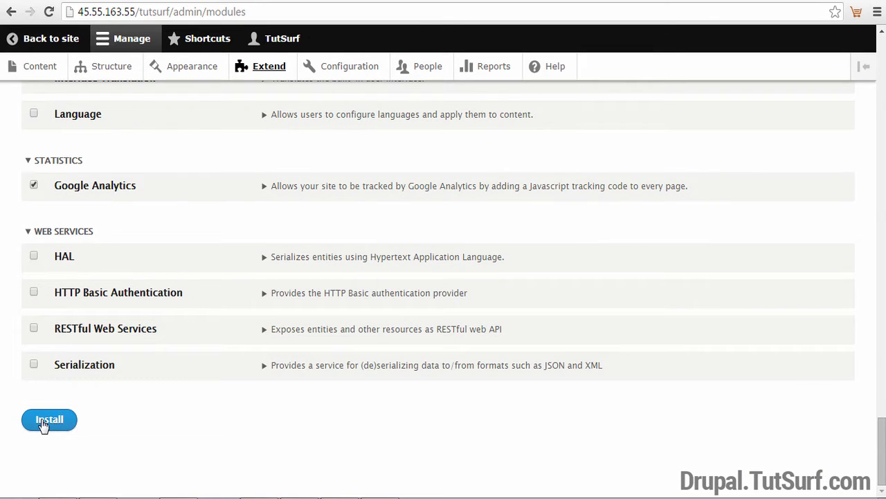
pyautogui.click(55, 421)
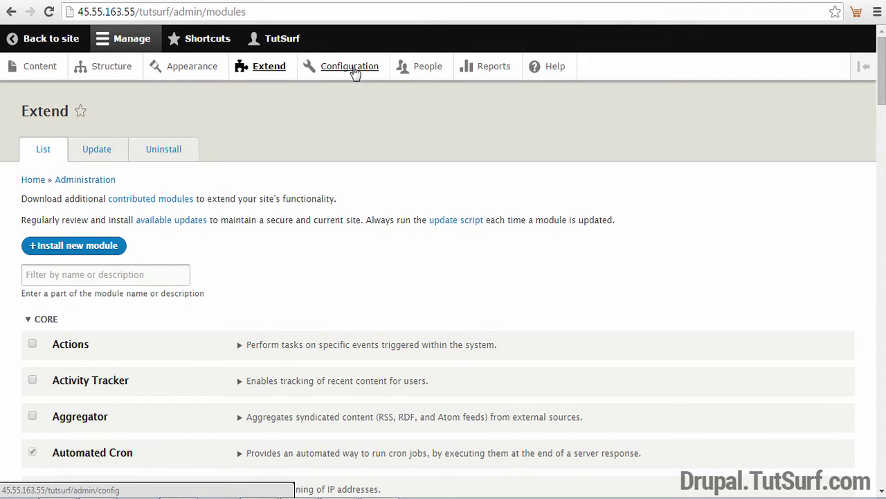
pyautogui.click(349, 68)
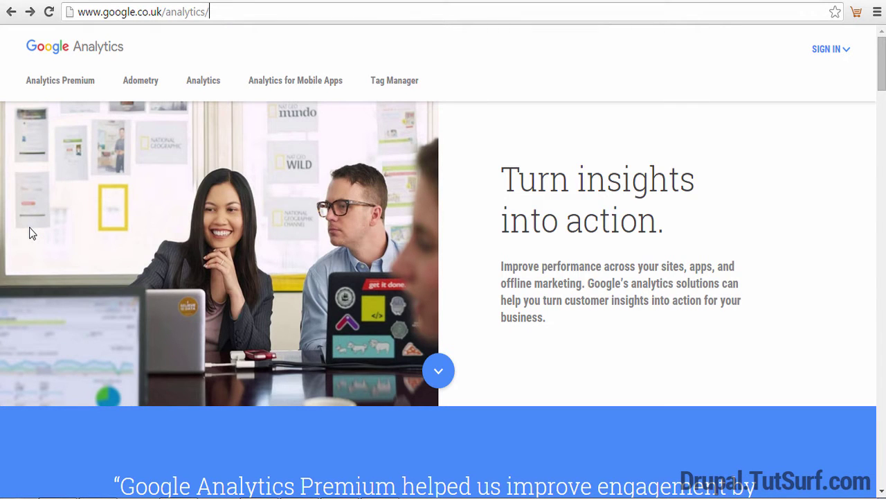
# Step: Switch to the Google Analytics website, sign in to the Google Analytics product and start creating a new account
pyautogui.press('Tab')
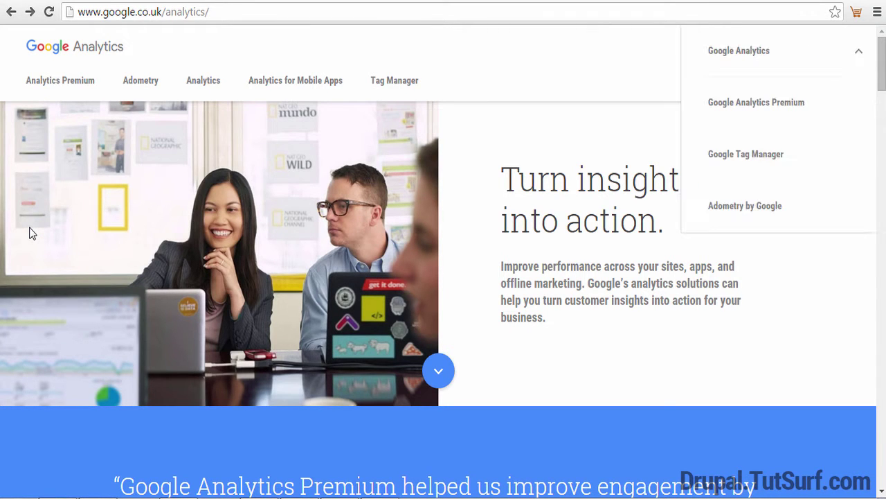
pyautogui.press('Tab')
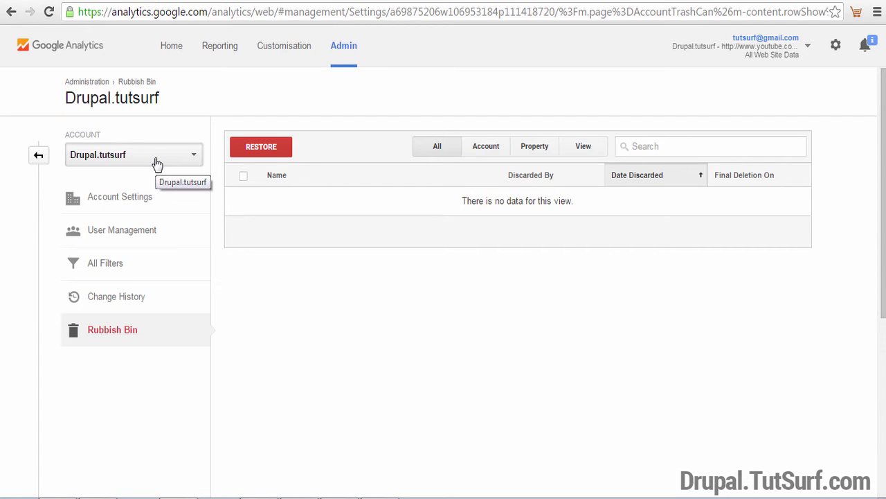
pyautogui.click(156, 162)
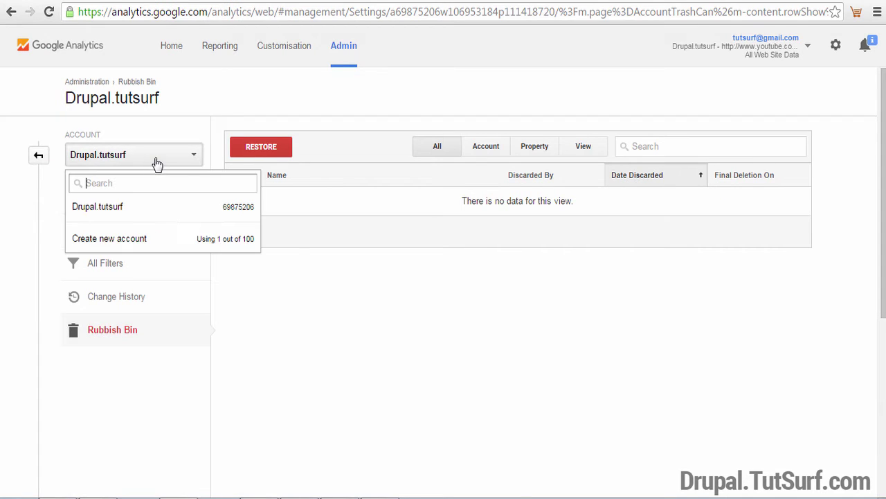
pyautogui.click(130, 245)
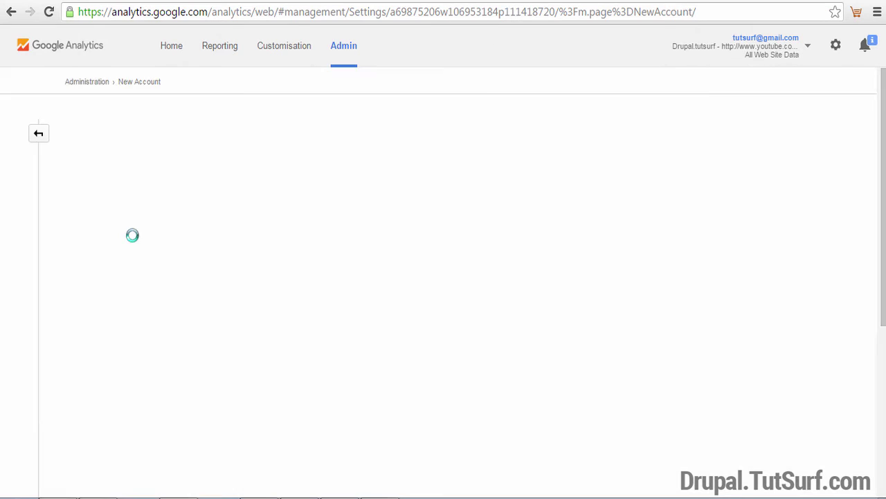
# Step: Fill in the new account with account name mysite, website name mysite and website URL website.com
pyautogui.write('mysite')
pyautogui.press('Tab')
pyautogui.write('mysite')
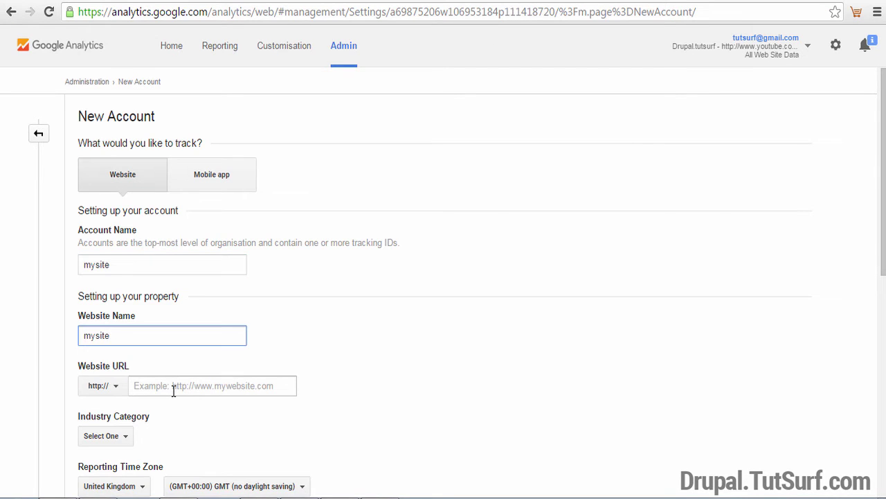
pyautogui.click(174, 390)
pyautogui.write('webs')
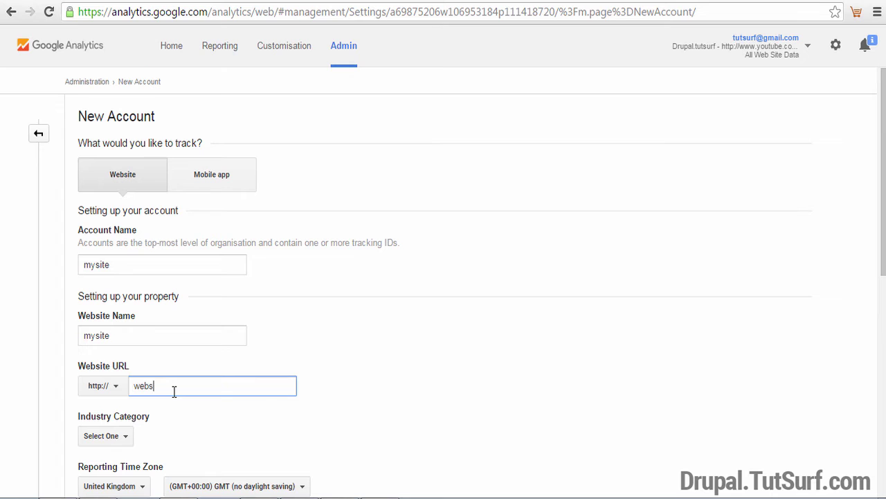
pyautogui.press('BackSpace')
pyautogui.press('BackSpace')
pyautogui.press('BackSpace')
pyautogui.press('BackSpace')
pyautogui.press('BackSpace')
pyautogui.press('BackSpace')
pyautogui.press('BackSpace')
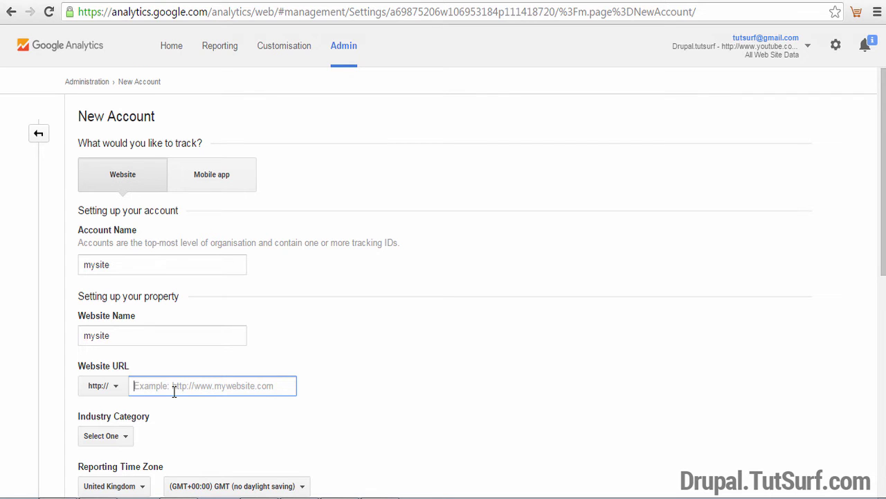
pyautogui.write('website.com')
pyautogui.scroll(-2, 174, 391)
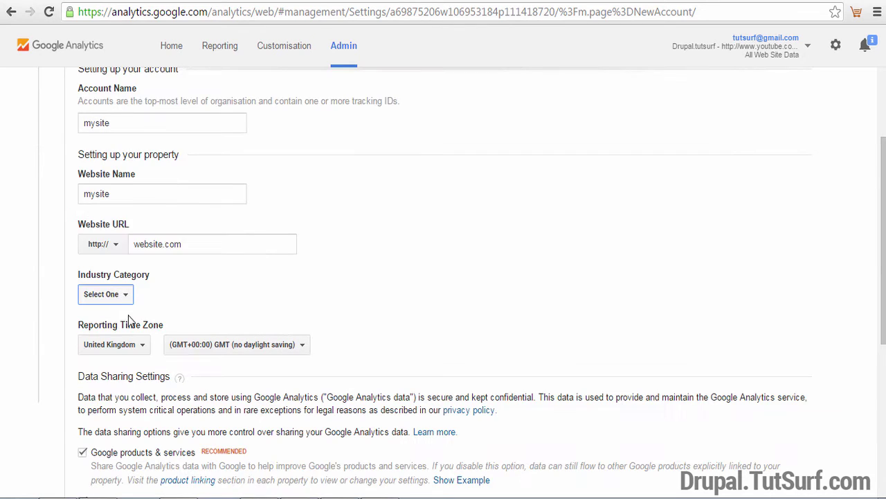
# Step: Choose an industry category and request the tracking ID, accepting the Google Analytics terms of service for the United Kingdom
pyautogui.click(104, 294)
pyautogui.click(126, 150)
pyautogui.scroll(-5, 104, 208)
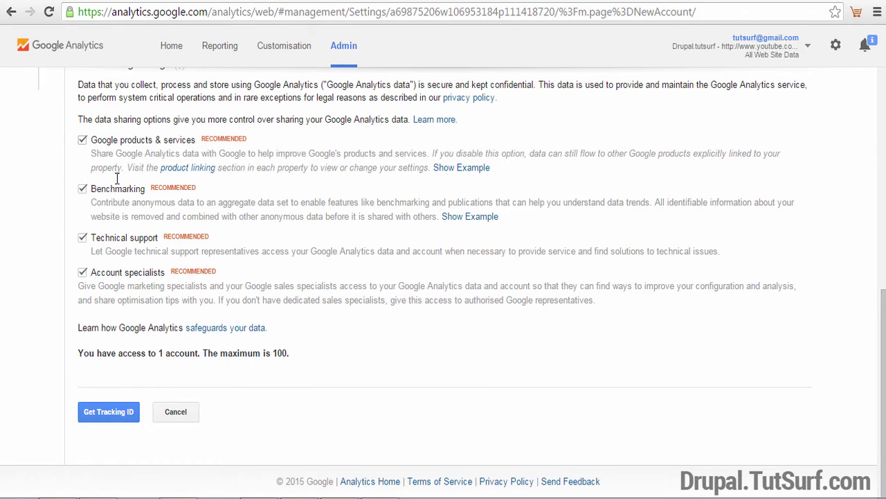
pyautogui.click(113, 414)
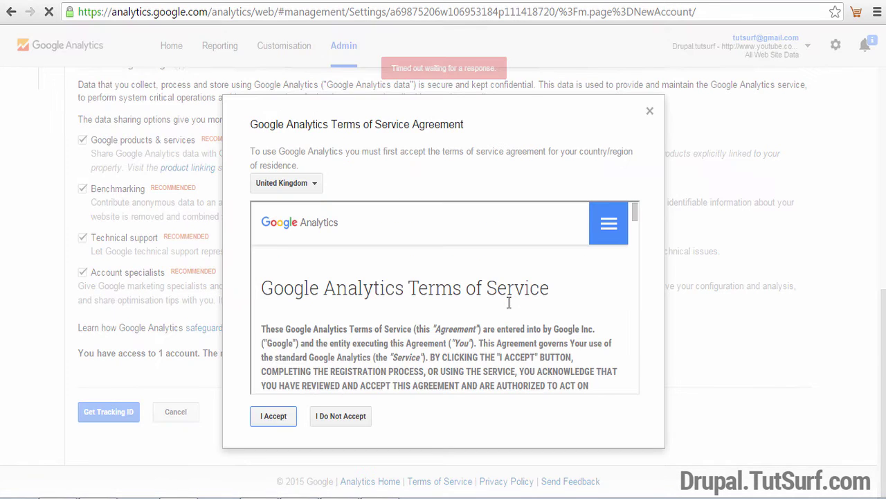
pyautogui.scroll(-20, 509, 303)
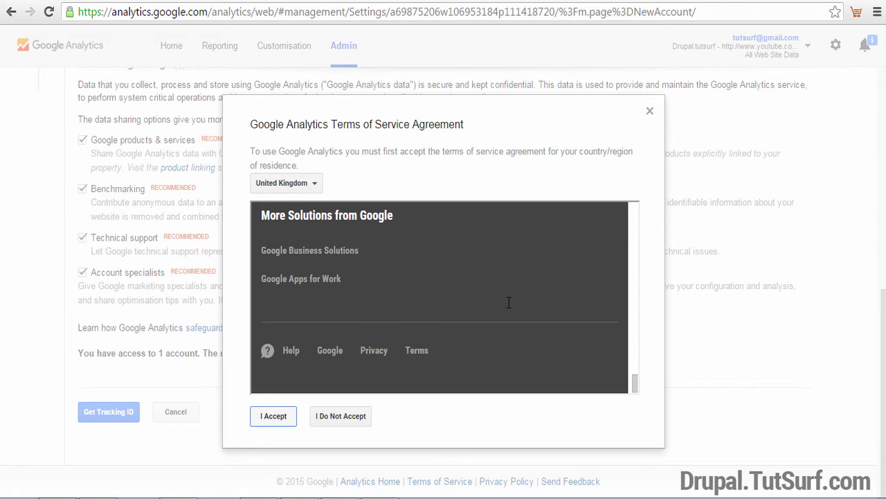
pyautogui.press('Return')
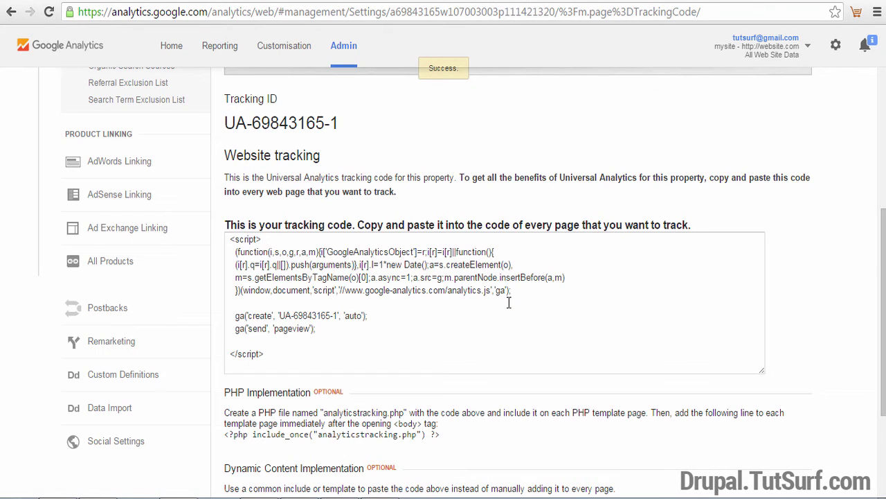
# Step: Copy the new tracking ID into the Web Property ID of Drupal's Google Analytics settings and save the configuration
pyautogui.moveTo(225, 122); pyautogui.dragTo(340, 122)
pyautogui.rightClick(326, 119)
pyautogui.click(366, 131)
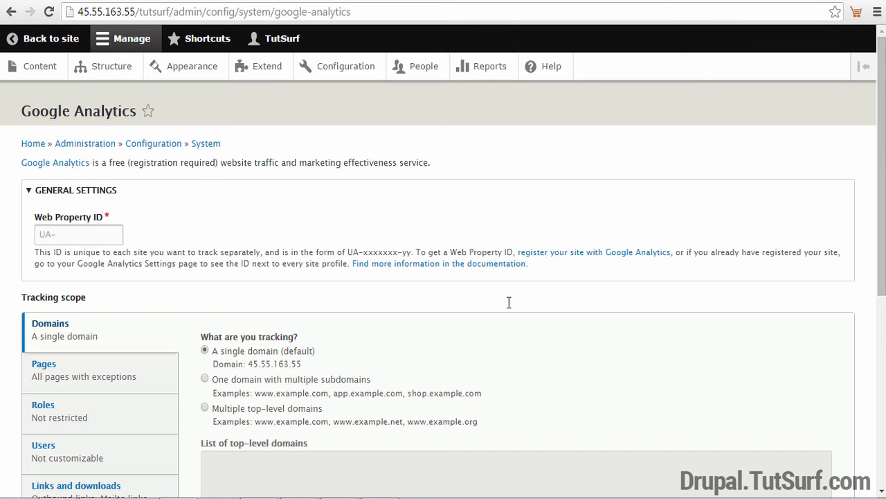
pyautogui.hotkey('ctrl', 'v')
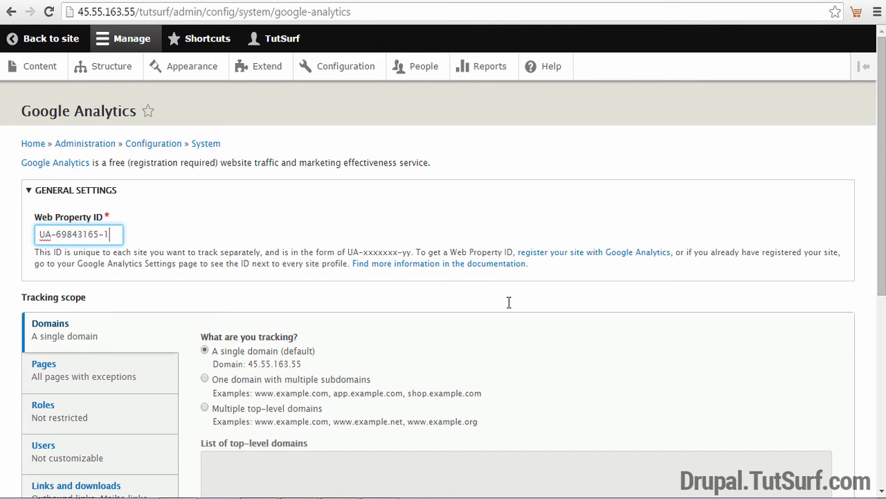
pyautogui.scroll(-4, 509, 302)
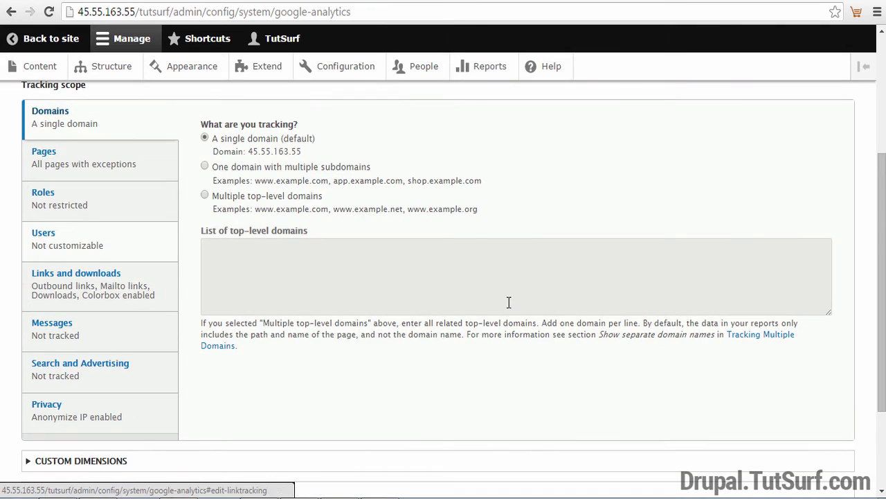
pyautogui.scroll(-2, 509, 302)
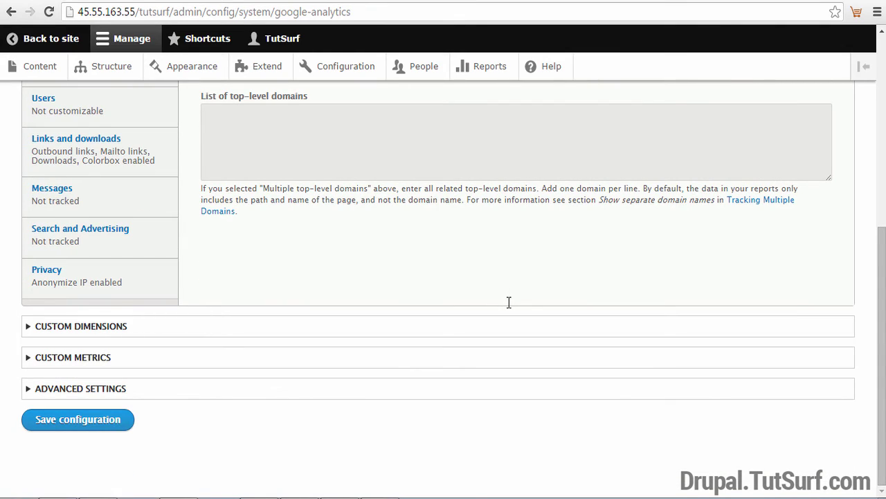
pyautogui.press('Return')
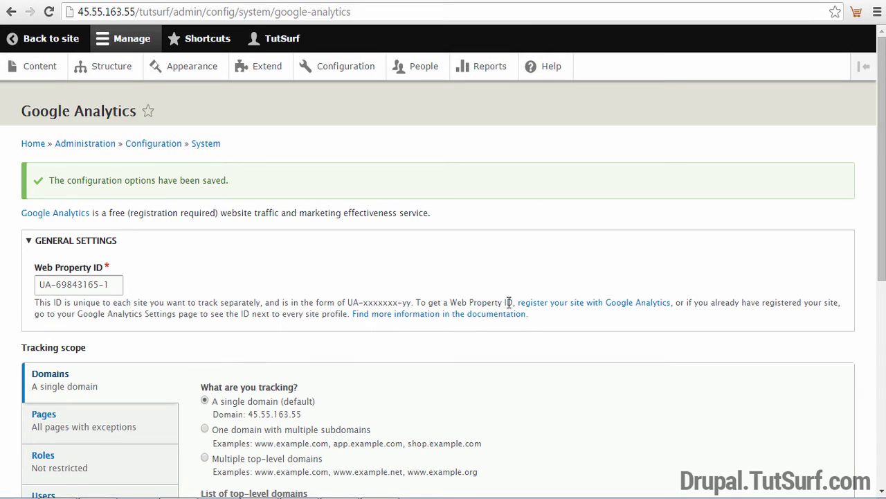
pyautogui.scroll(-3, 508, 303)
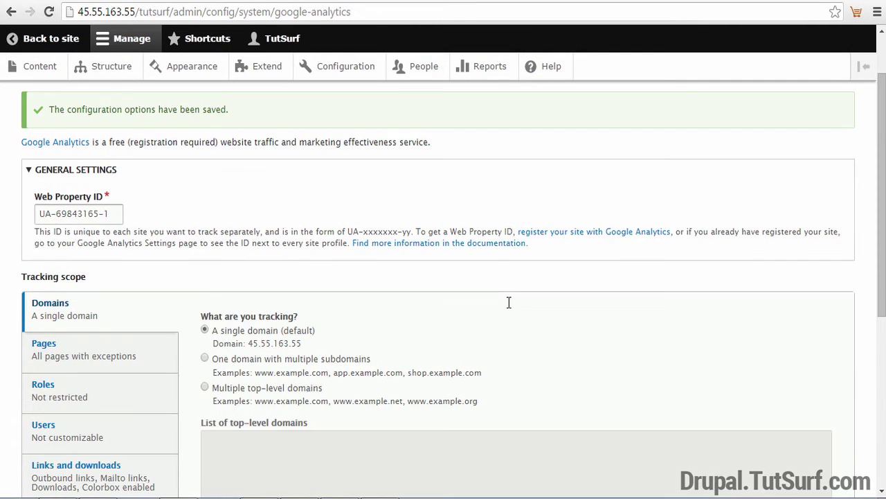
# Step: Check the save status message on Drupal's Google Analytics settings page
pyautogui.scroll(3, 180, 283)
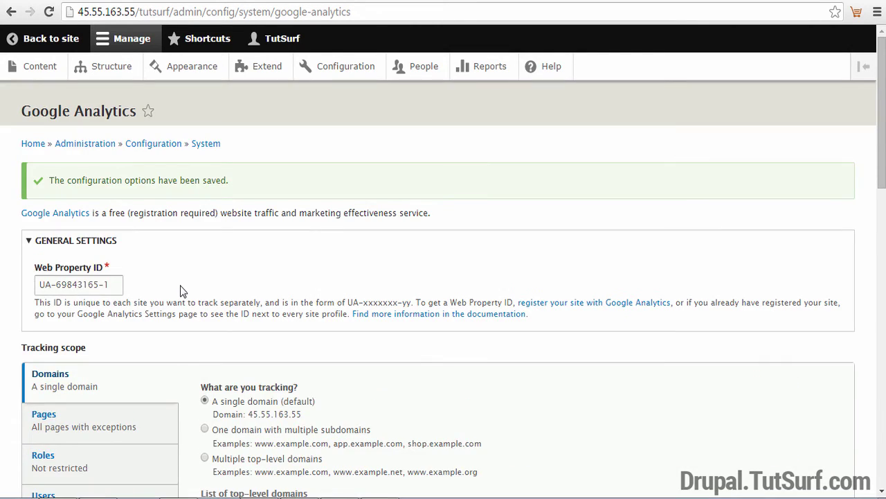
pyautogui.moveTo(59, 180); pyautogui.dragTo(228, 180)
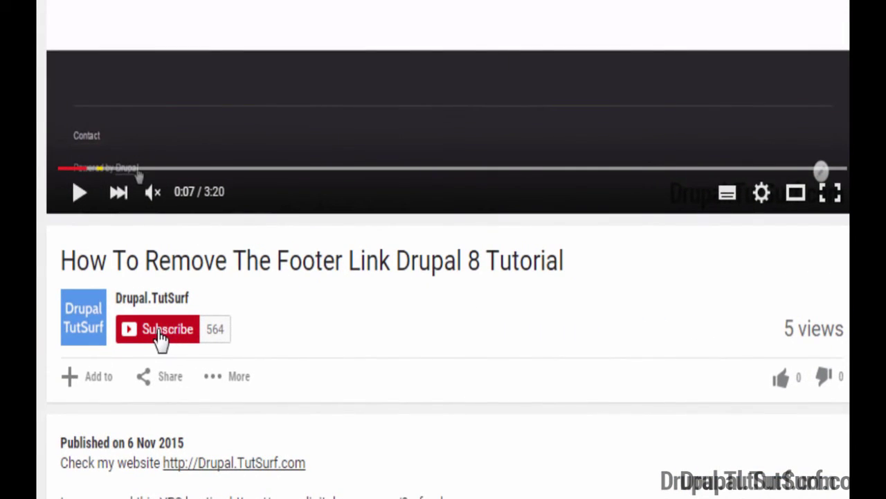
# Step: Look over the monthly server plans on DigitalOcean's pricing page
pyautogui.scroll(-2, 210, 336)
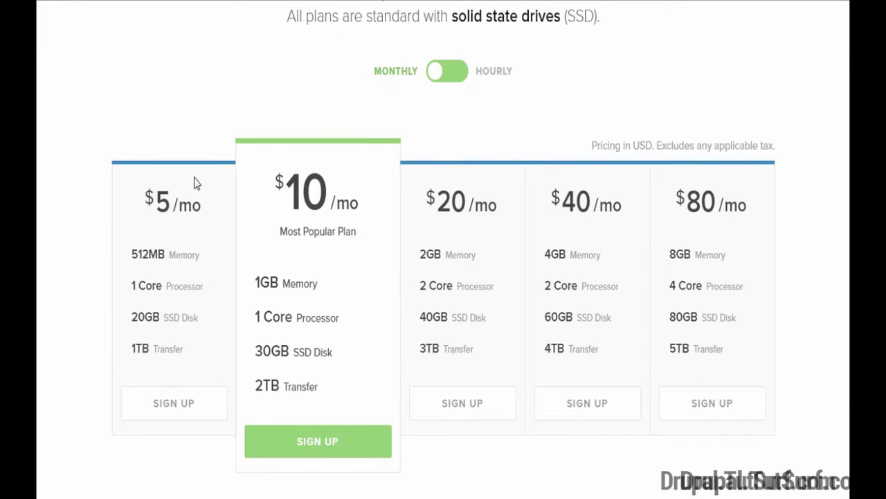
pyautogui.scroll(2, 196, 182)
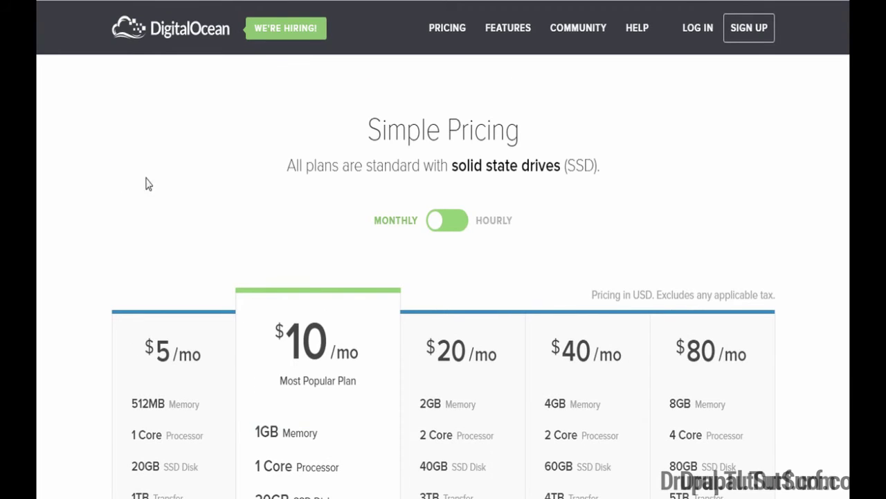
pyautogui.scroll(-1, 214, 115)
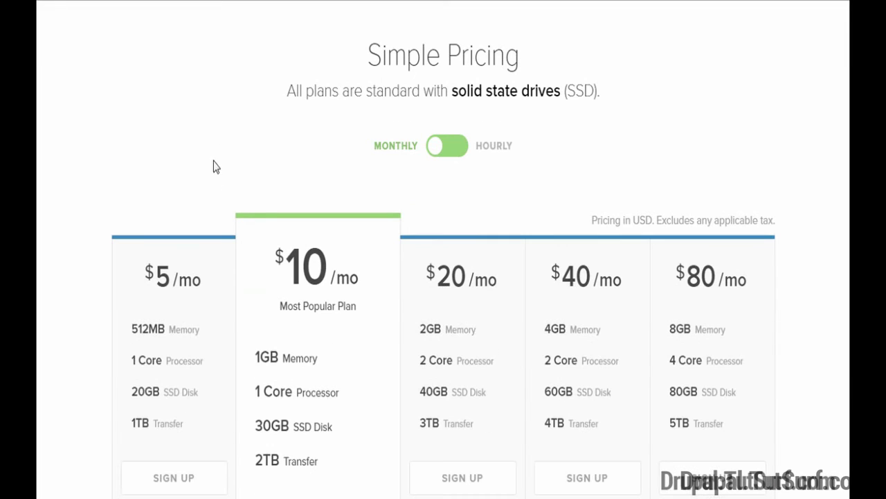
pyautogui.scroll(-1, 214, 199)
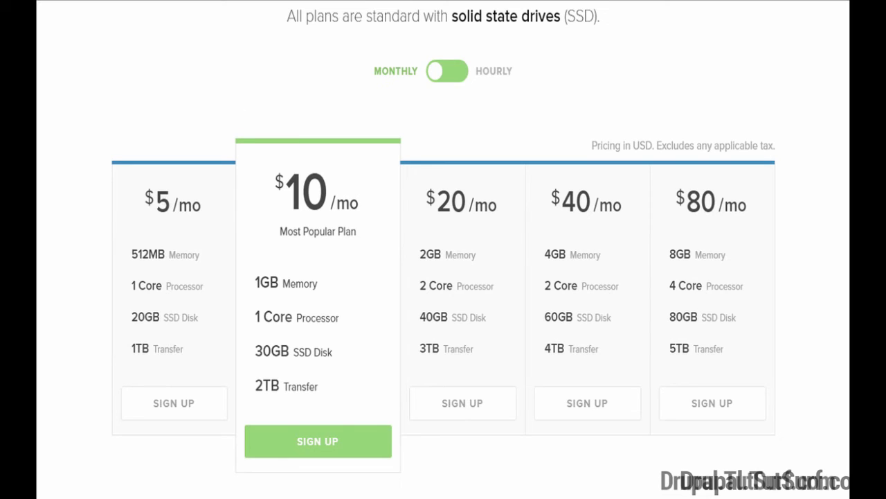
# Step: Look through the tutorial posts on the Drupal Tut Surf website and the YouTube video page's description and comments
pyautogui.hotkey('ctrl', 'Tab')
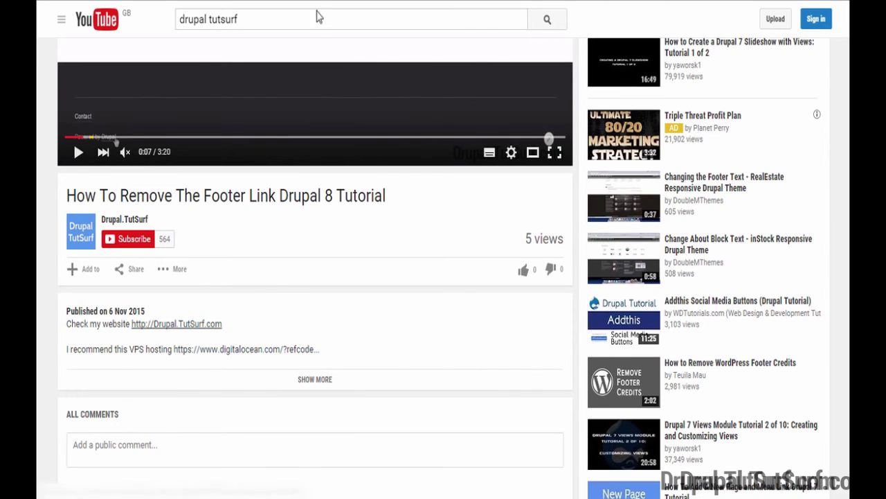
pyautogui.hotkey('ctrl', 'Tab')
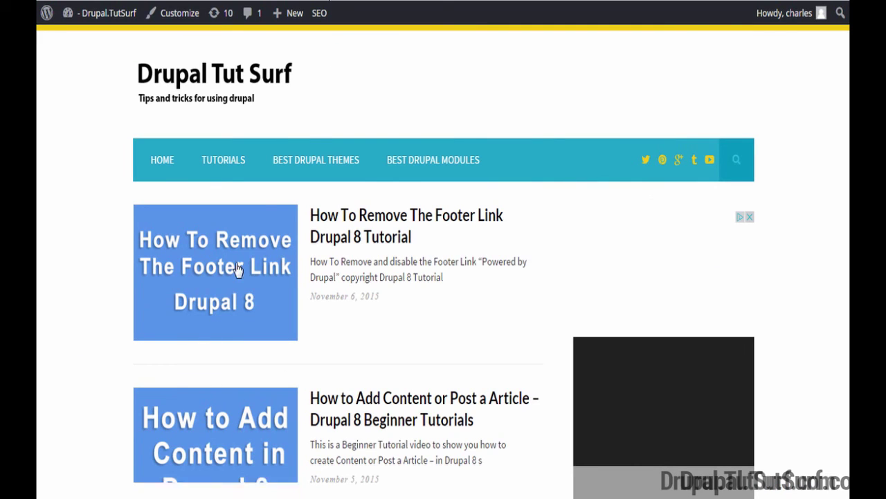
pyautogui.scroll(-3, 251, 315)
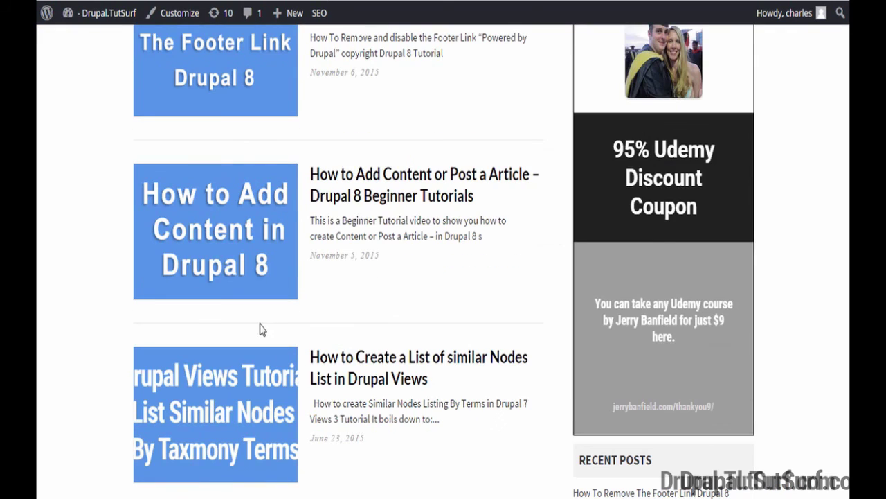
pyautogui.scroll(2, 227, 244)
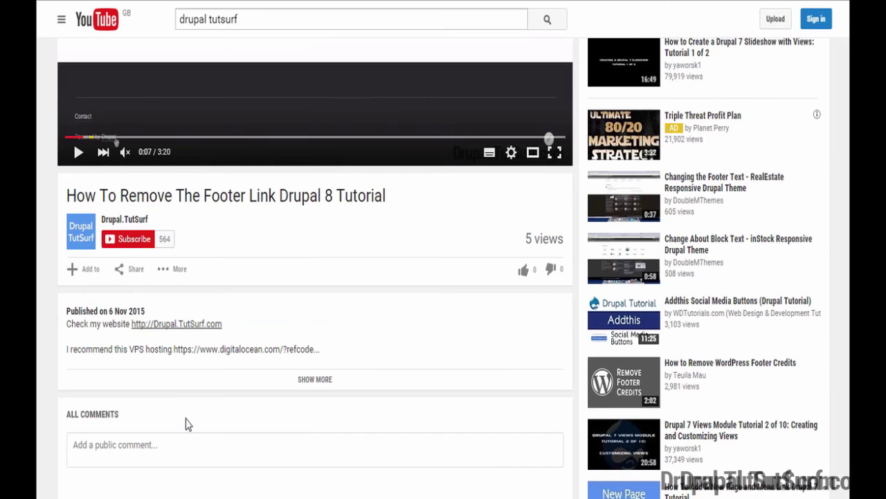
pyautogui.scroll(-2, 188, 422)
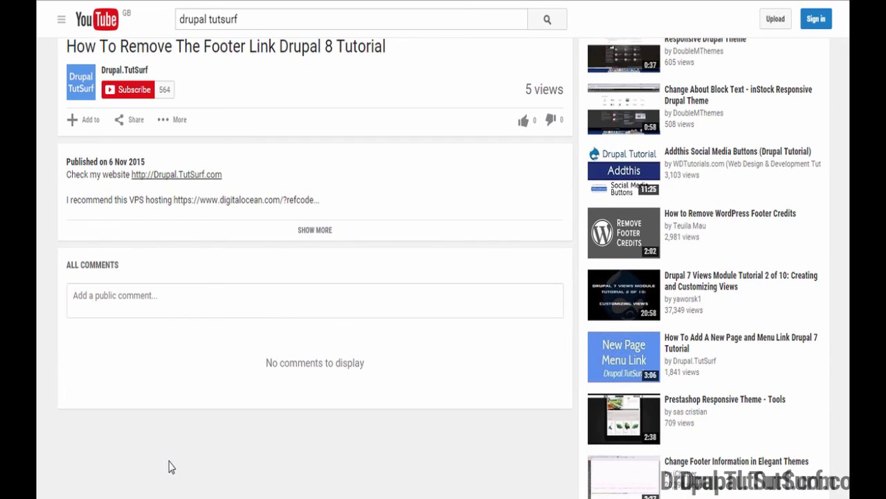